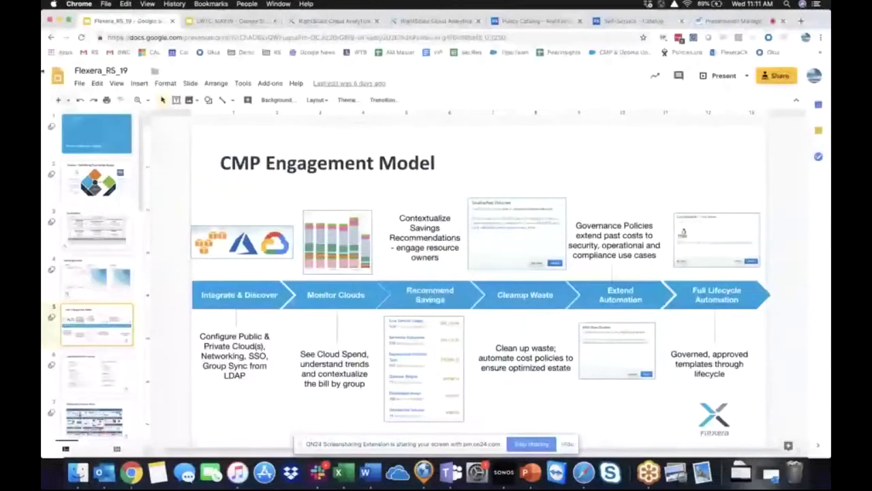
# - Switch from the slide deck to the RightScale Optima cost analytics page
pyautogui.click(342, 21)
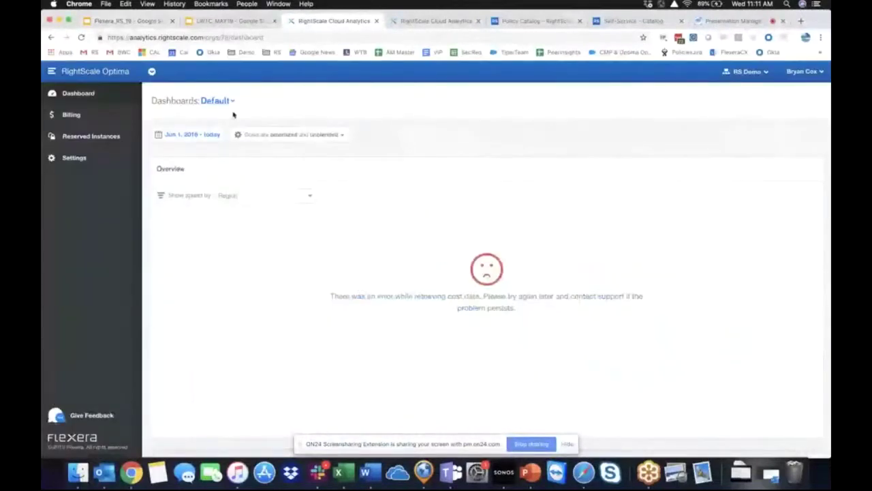
# - Reload the Default cost dashboard, close the duplicate analytics tab, and dismiss the sharing notice
pyautogui.click(250, 38)
pyautogui.press('Return')
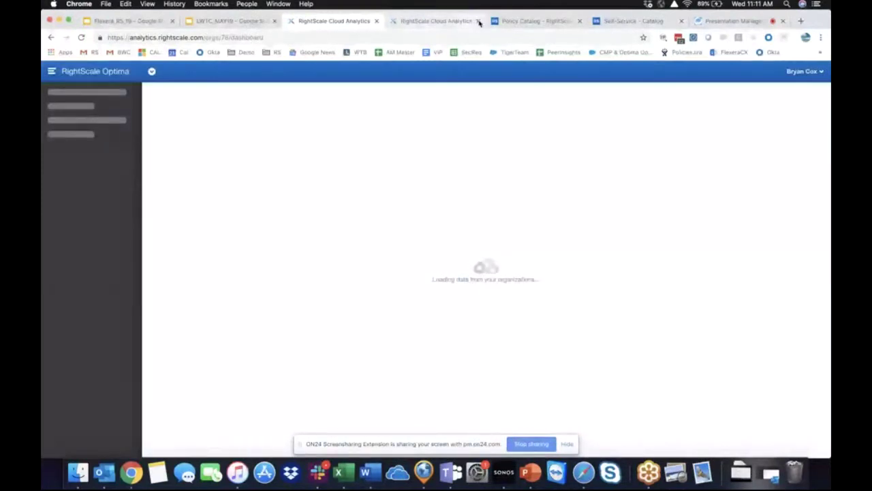
pyautogui.click(479, 21)
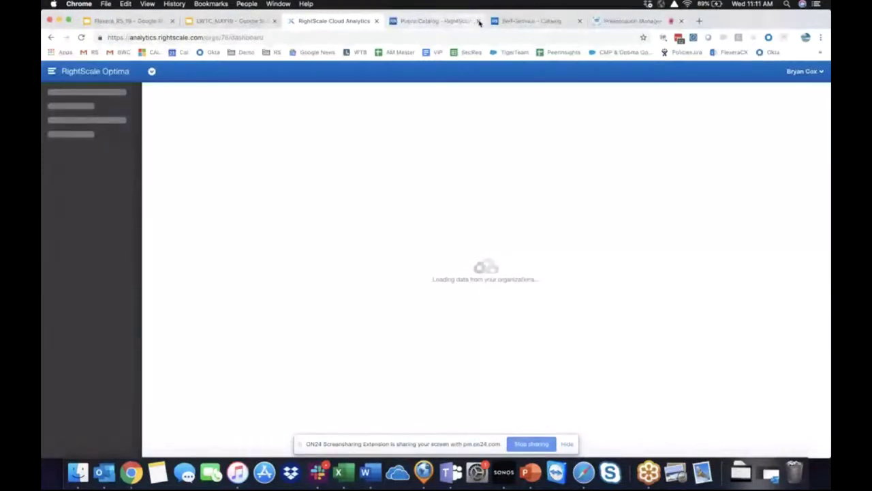
pyautogui.click(570, 444)
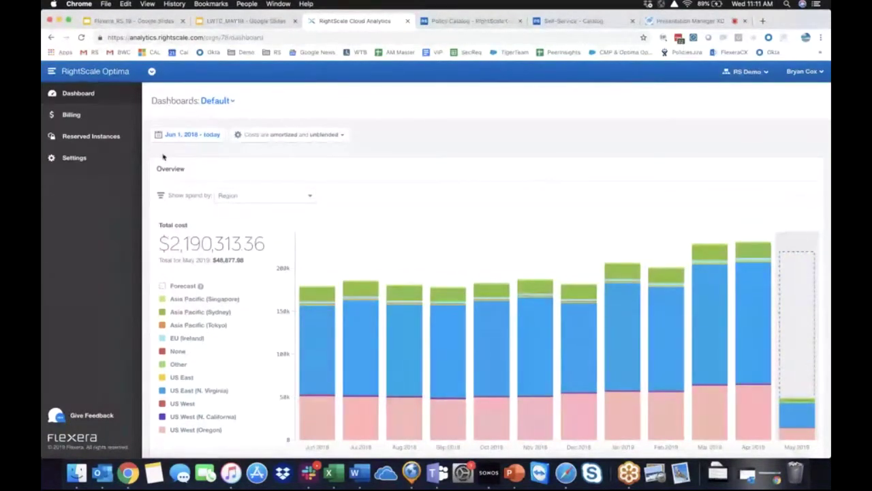
pyautogui.click(184, 136)
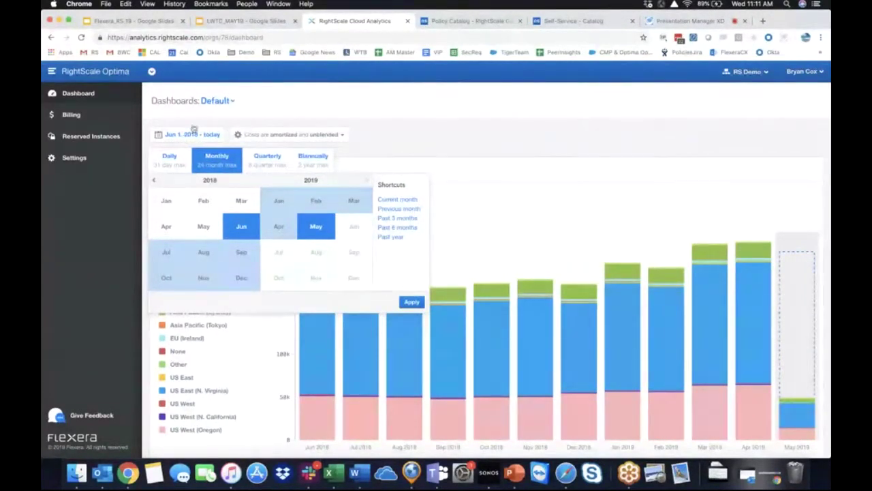
pyautogui.click(383, 136)
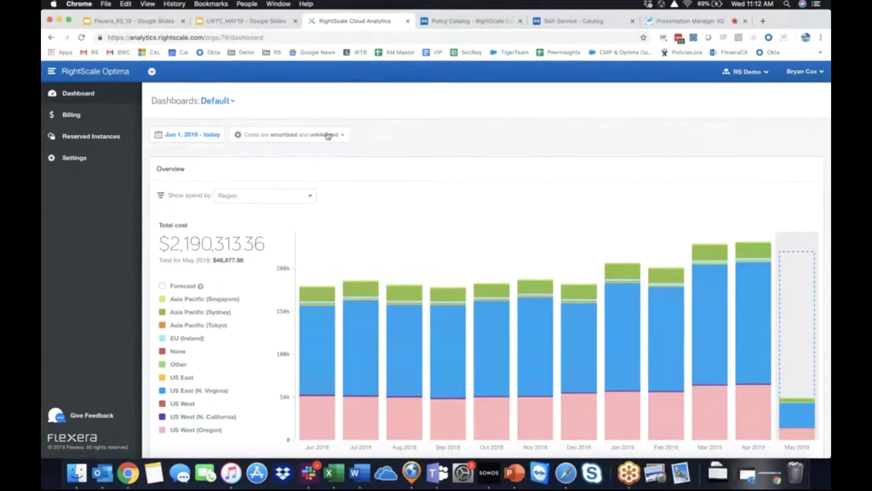
pyautogui.click(328, 136)
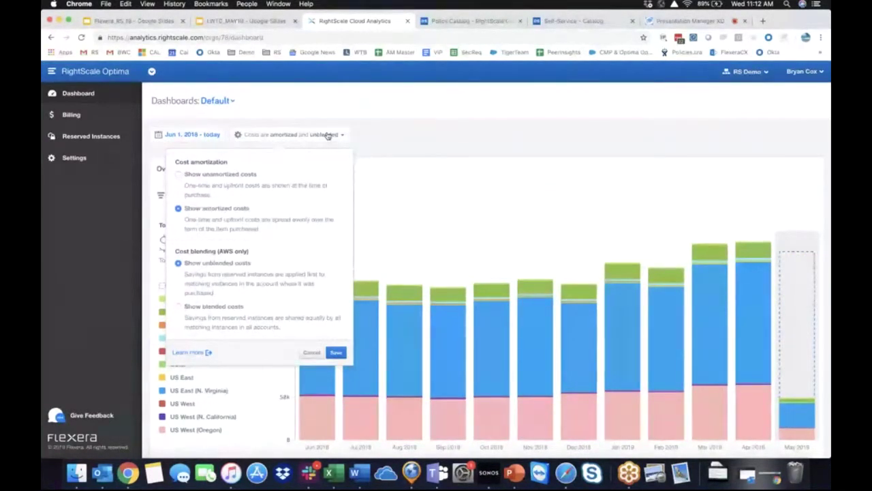
pyautogui.click(464, 153)
pyautogui.scroll(-1, 465, 153)
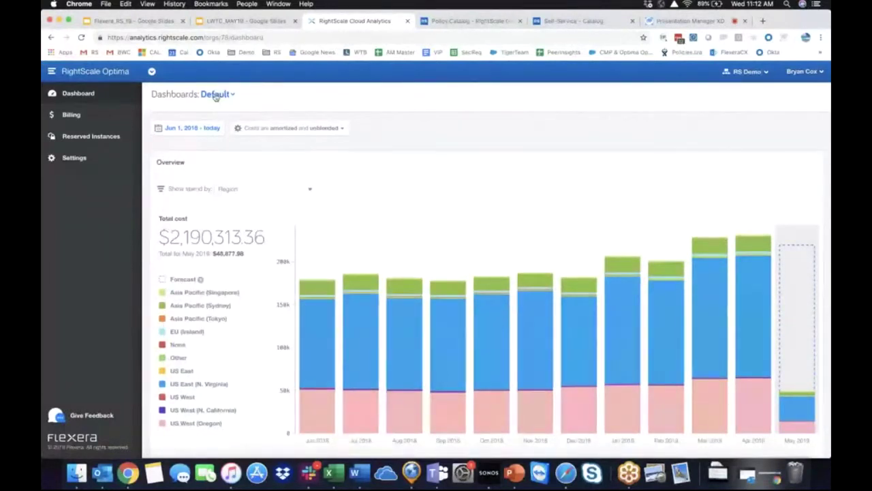
pyautogui.click(216, 95)
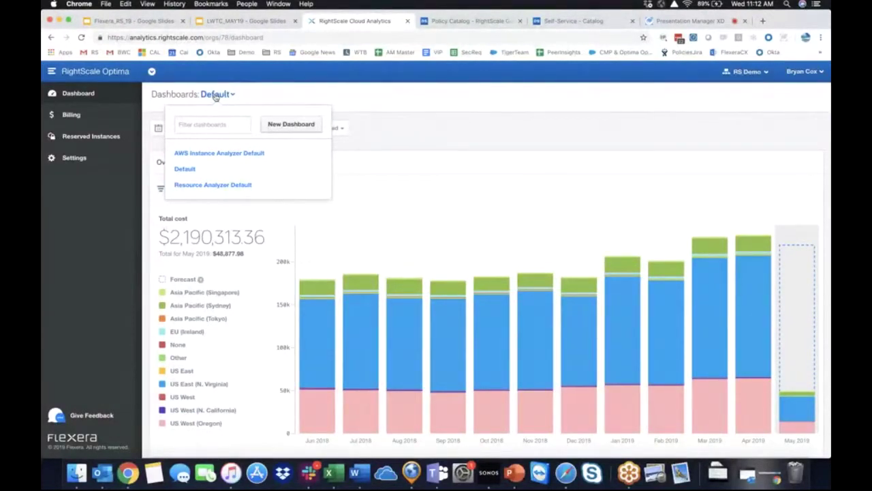
pyautogui.click(415, 136)
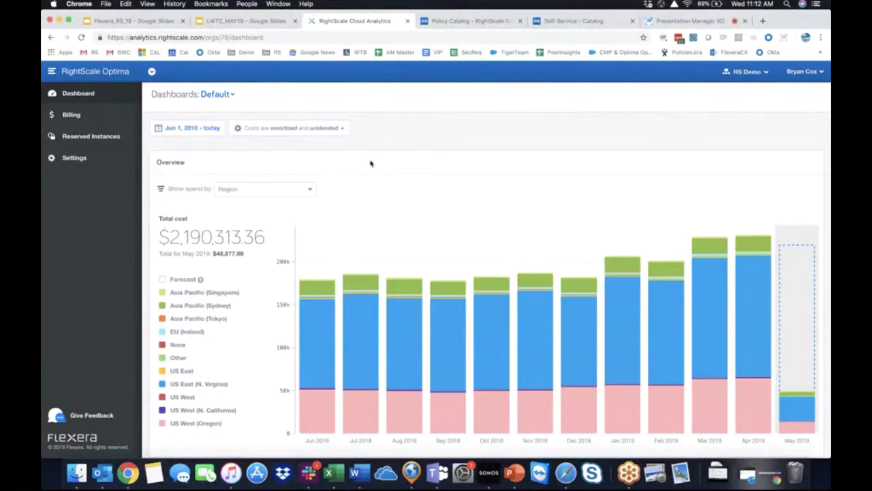
pyautogui.scroll(-2, 371, 163)
# - Group the spend chart by Cost Center, then switch the grouping to Instance Type
pyautogui.click(297, 142)
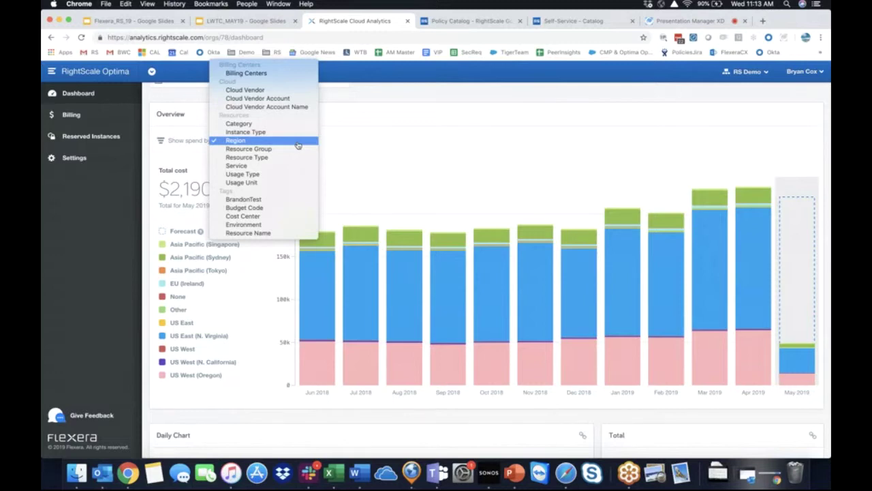
pyautogui.click(284, 217)
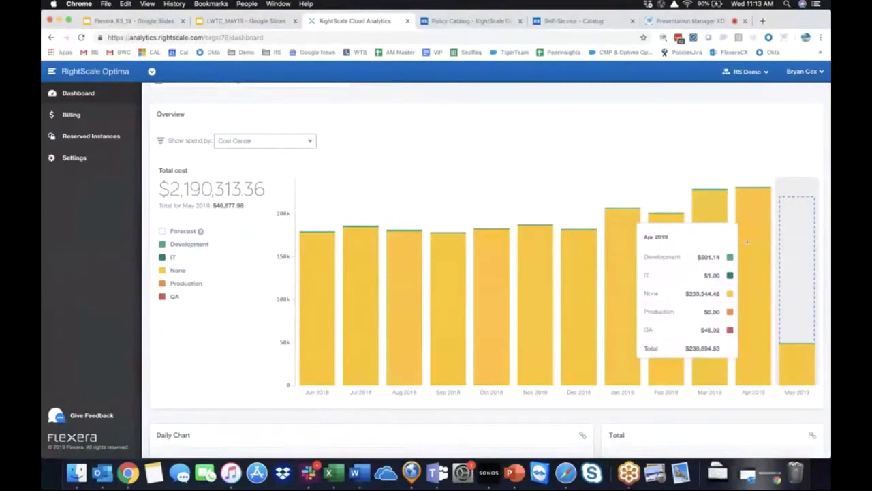
pyautogui.scroll(-1, 477, 191)
pyautogui.click(283, 139)
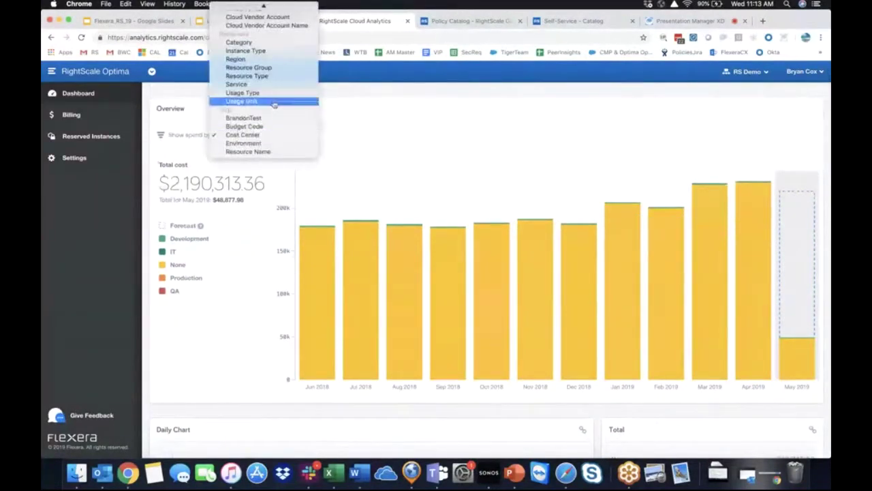
pyautogui.click(260, 52)
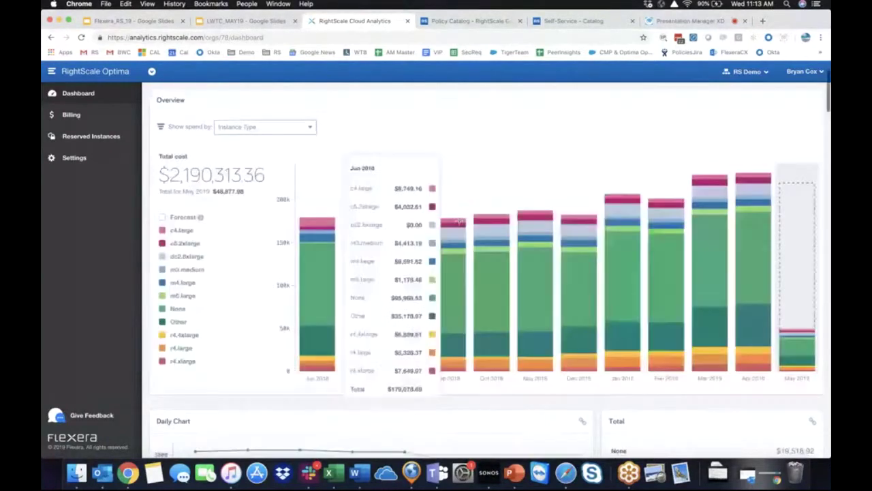
# - Collapse the Amazon Web Services spend breakdown below the chart
pyautogui.scroll(-1, 745, 236)
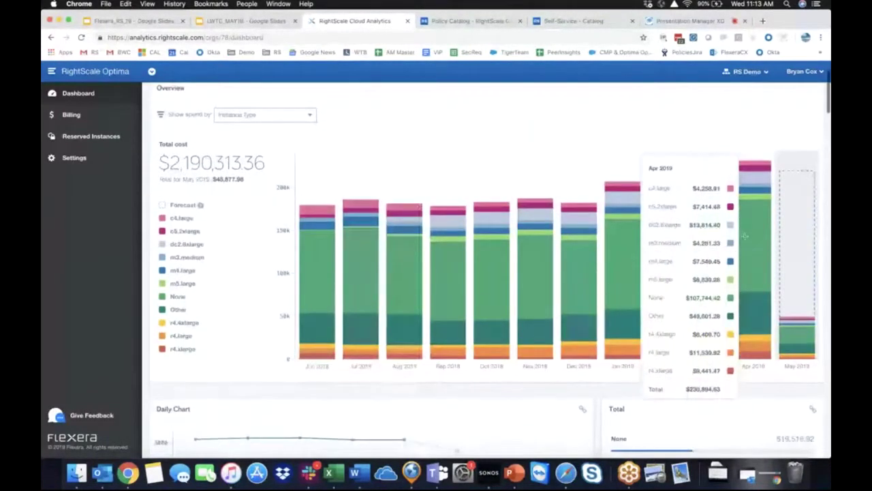
pyautogui.scroll(-3, 612, 319)
pyautogui.scroll(-5, 612, 318)
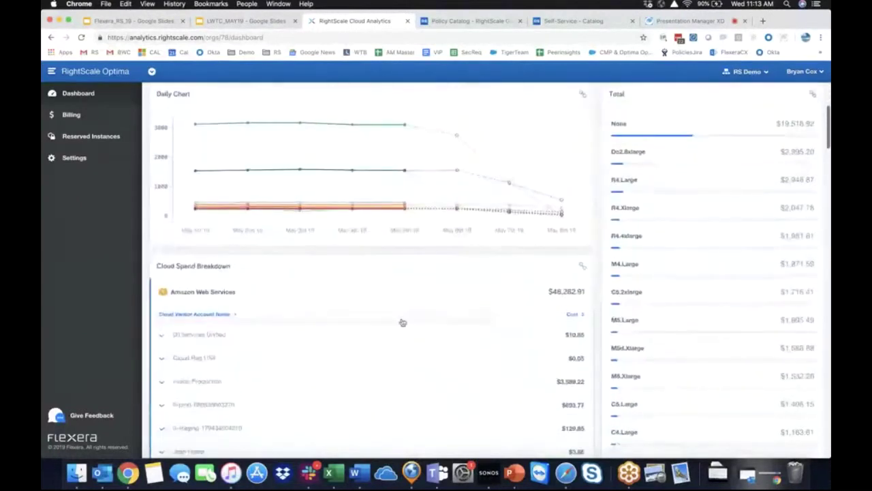
pyautogui.click(366, 294)
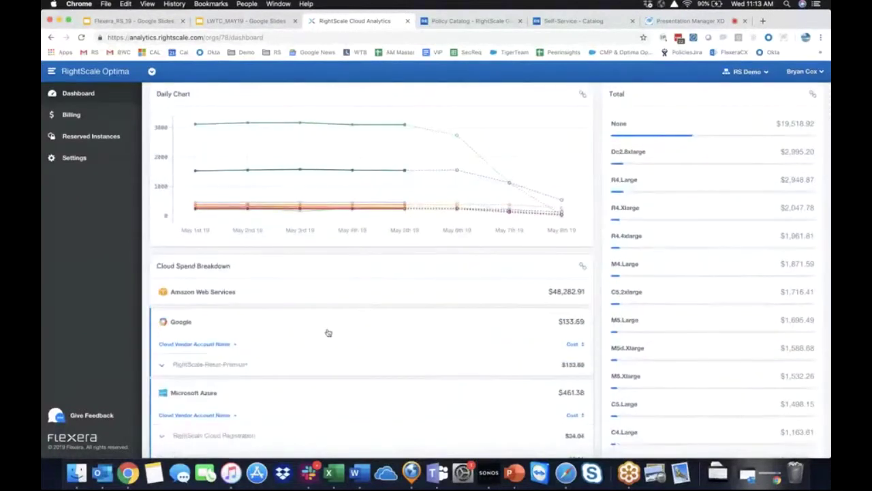
# - Collapse the Google and Microsoft Azure breakdowns, then view the May 2019 Billing Centers page
pyautogui.click(328, 333)
pyautogui.click(321, 362)
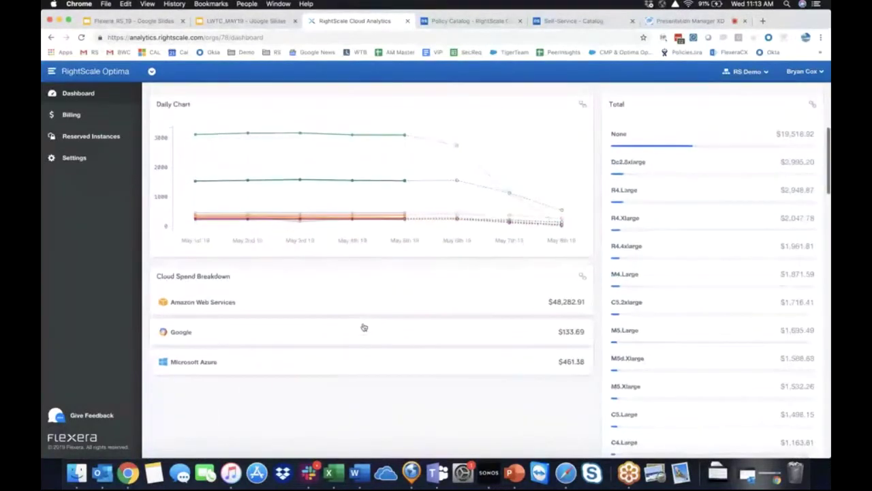
pyautogui.click(71, 118)
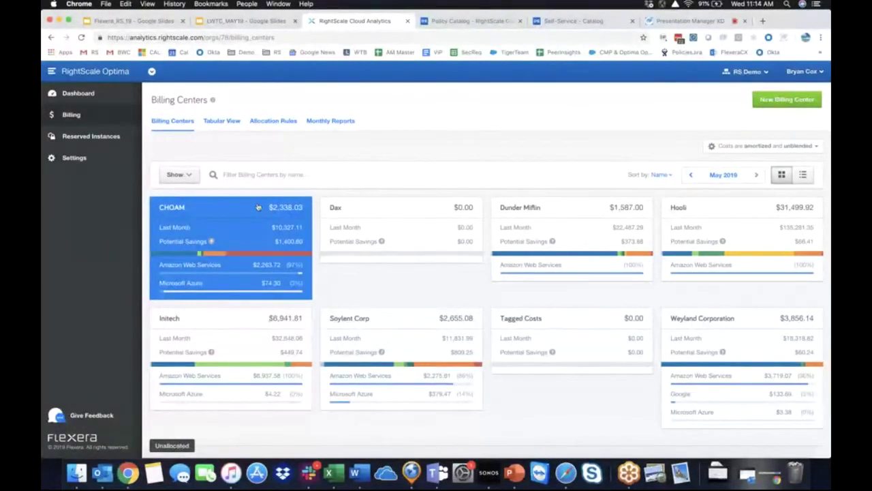
pyautogui.scroll(-1, 443, 297)
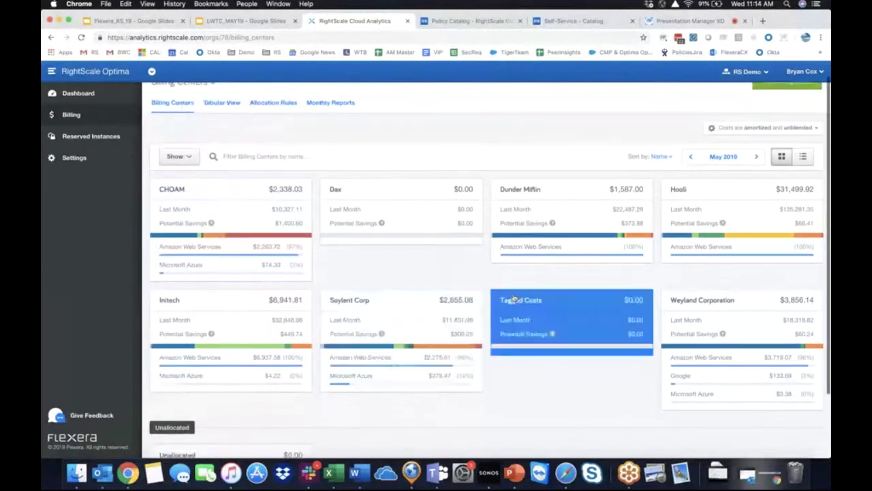
pyautogui.click(699, 203)
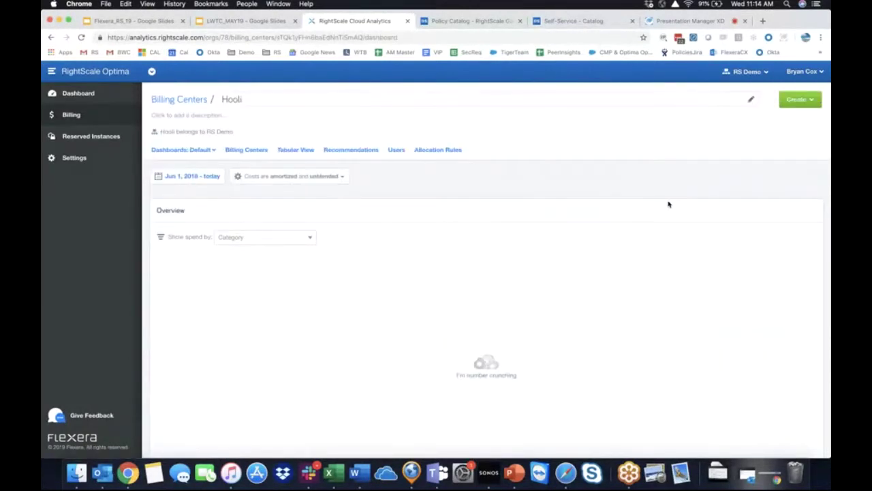
pyautogui.scroll(-1, 669, 205)
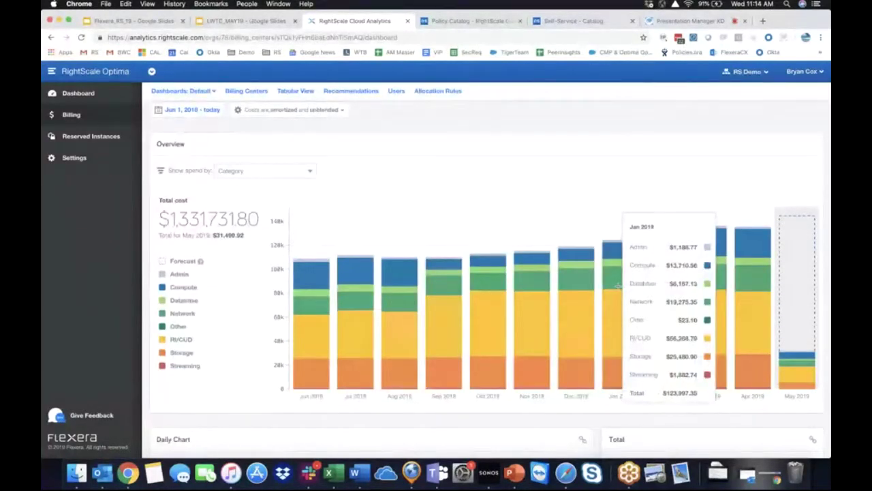
pyautogui.scroll(1, 282, 206)
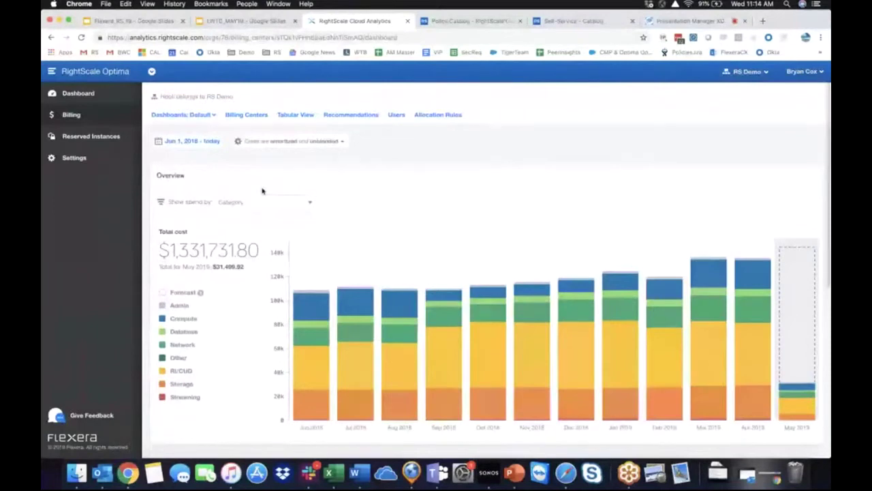
pyautogui.click(195, 116)
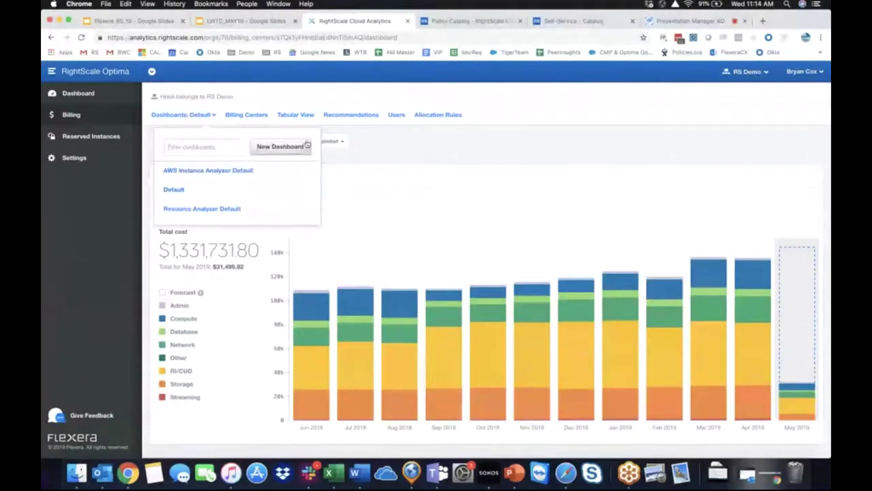
pyautogui.click(482, 151)
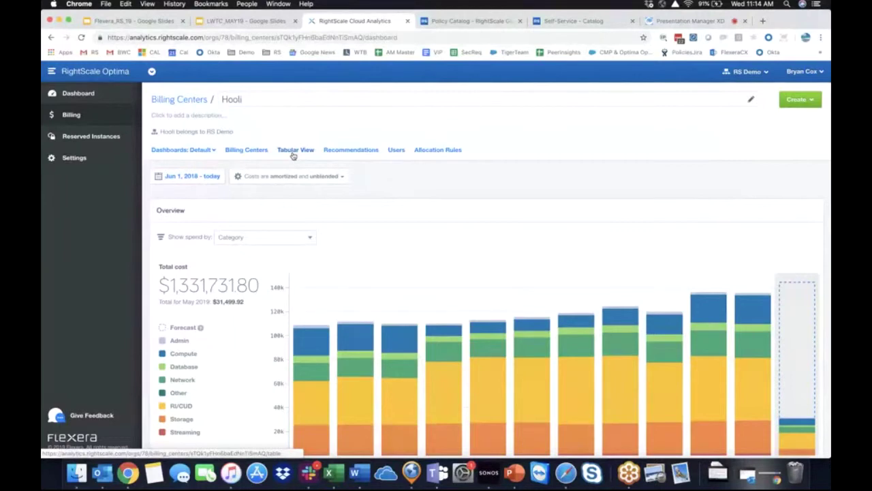
pyautogui.scroll(-1, 294, 156)
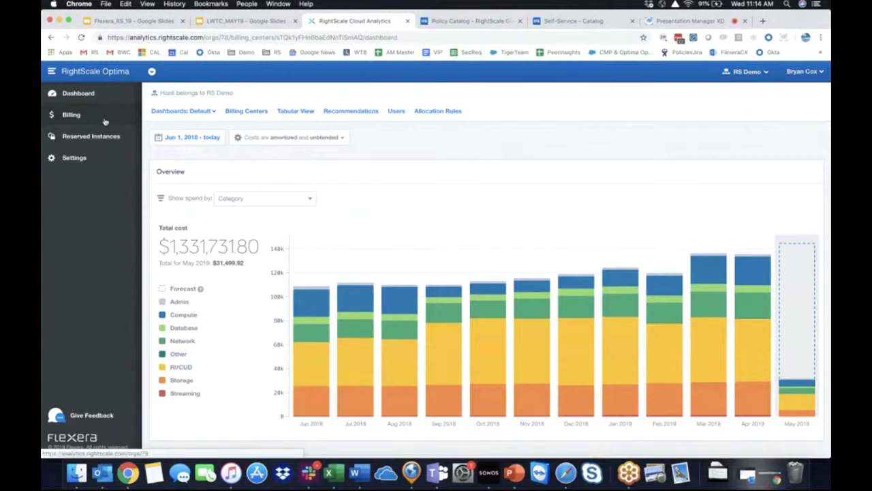
pyautogui.click(71, 115)
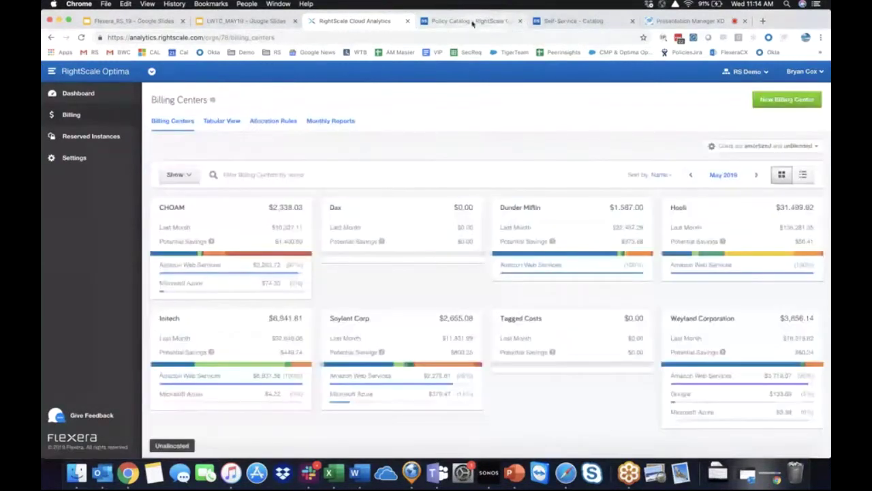
pyautogui.click(473, 23)
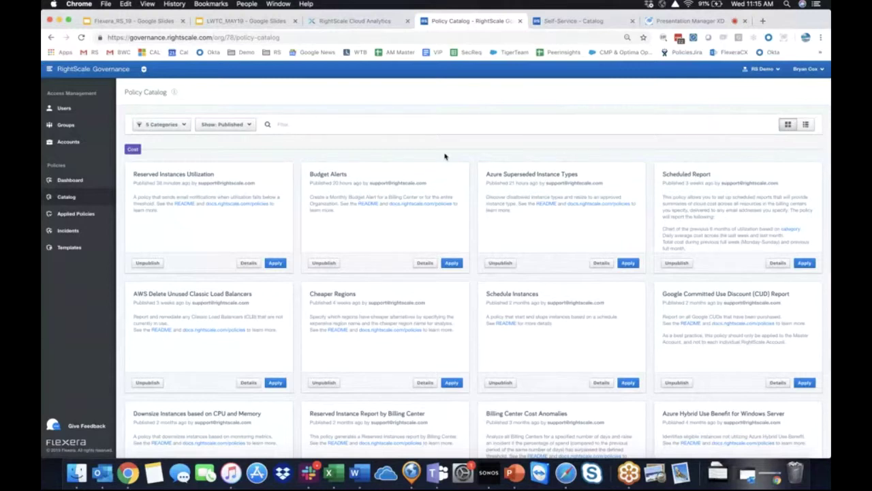
# - Scroll the Policy Catalog's cost policies and select the Unattached Volumes policy title
pyautogui.scroll(-2, 590, 208)
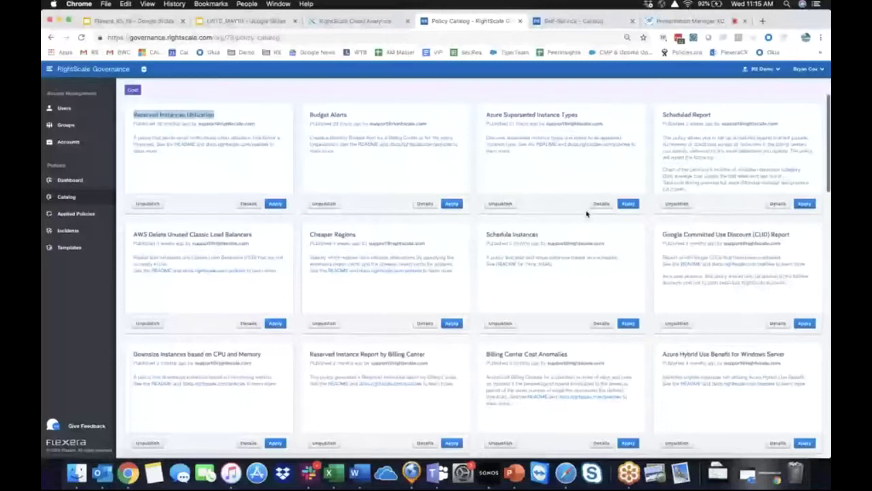
pyautogui.scroll(-3, 586, 214)
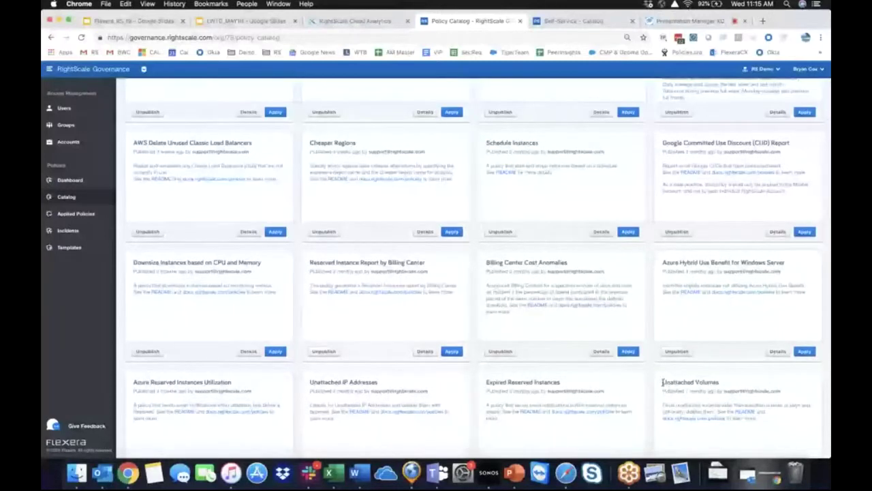
pyautogui.moveTo(663, 383); pyautogui.dragTo(712, 383)
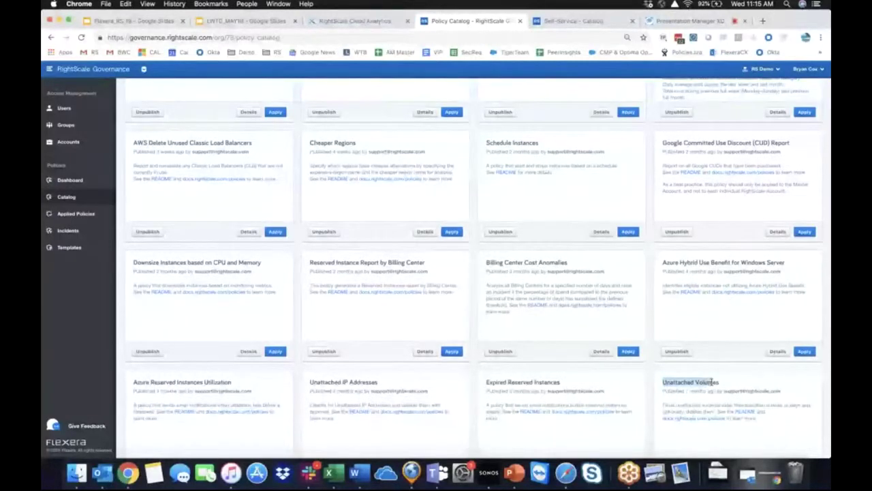
pyautogui.click(714, 383)
pyautogui.scroll(-1, 713, 383)
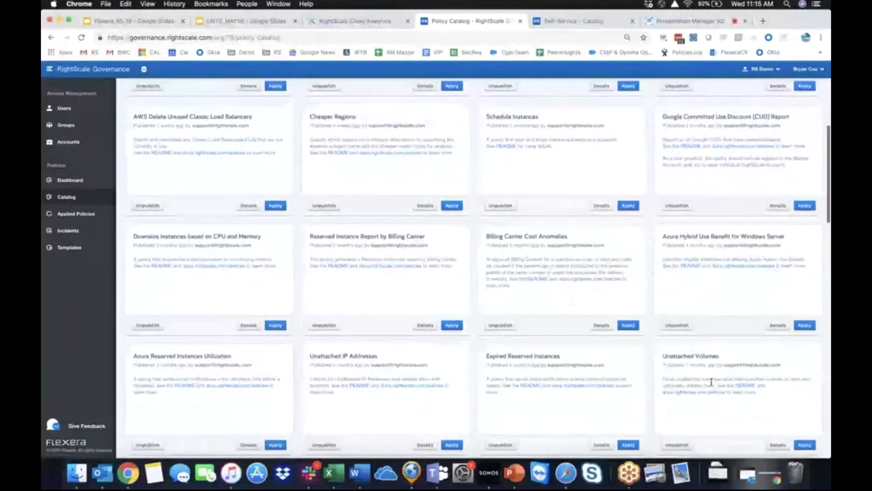
pyautogui.click(804, 445)
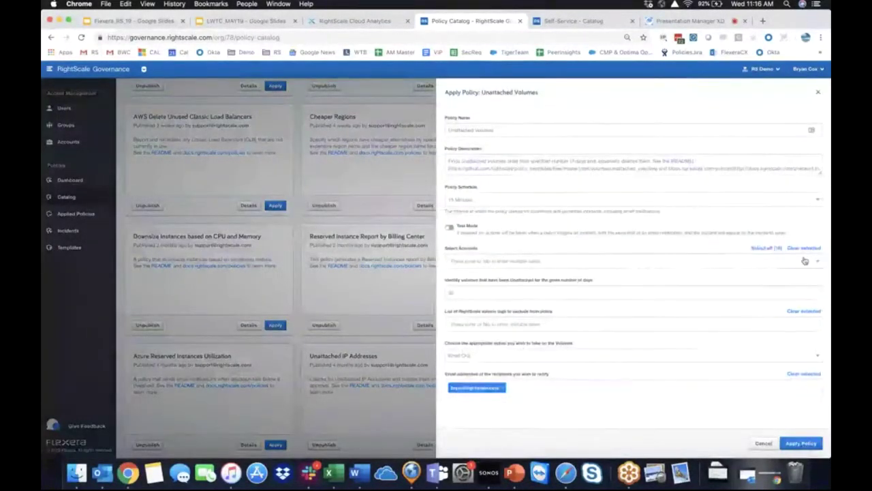
pyautogui.click(766, 249)
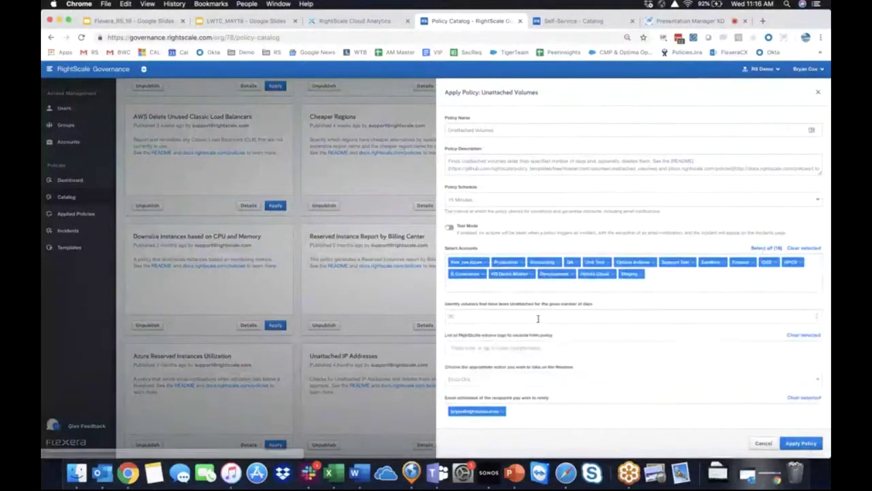
pyautogui.click(469, 314)
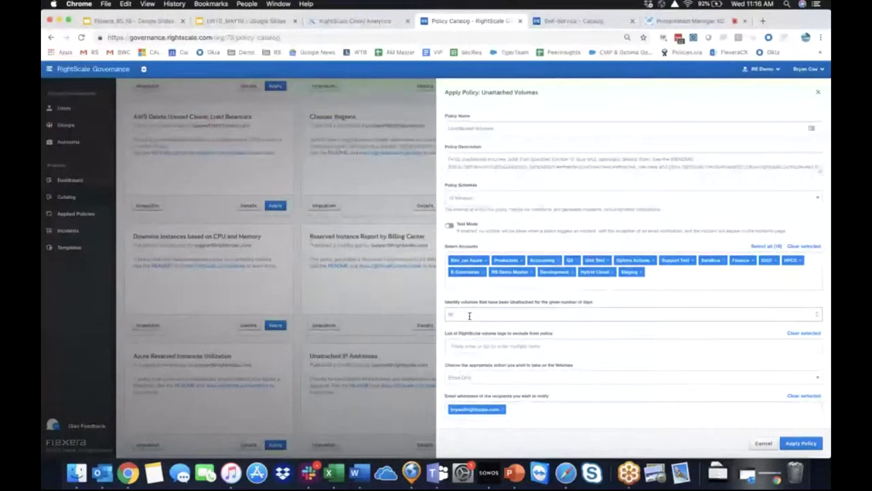
pyautogui.click(472, 377)
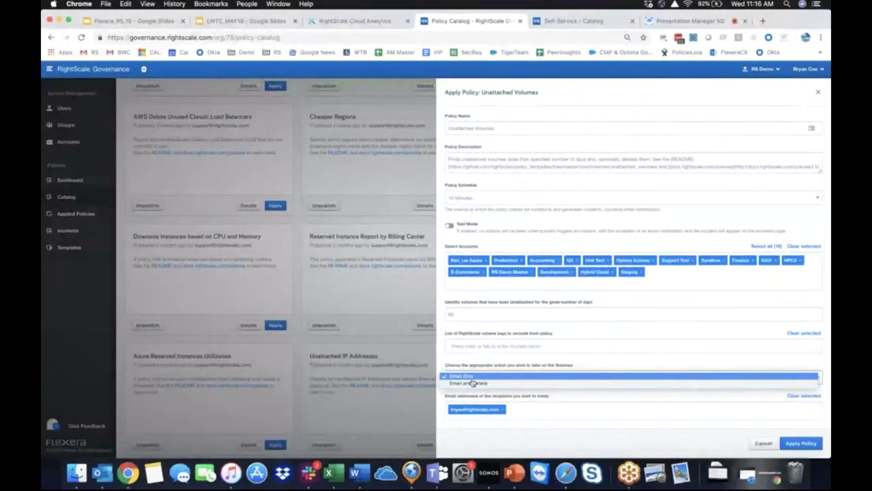
pyautogui.click(772, 397)
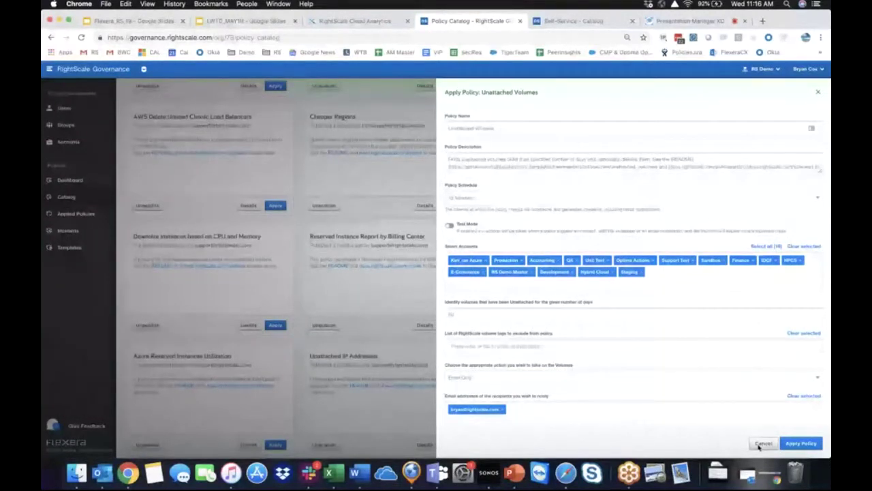
pyautogui.click(763, 444)
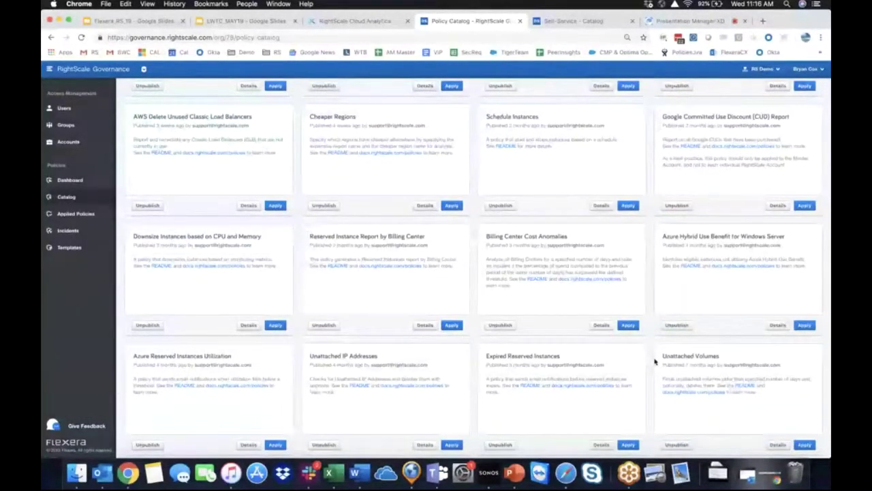
pyautogui.scroll(2, 654, 361)
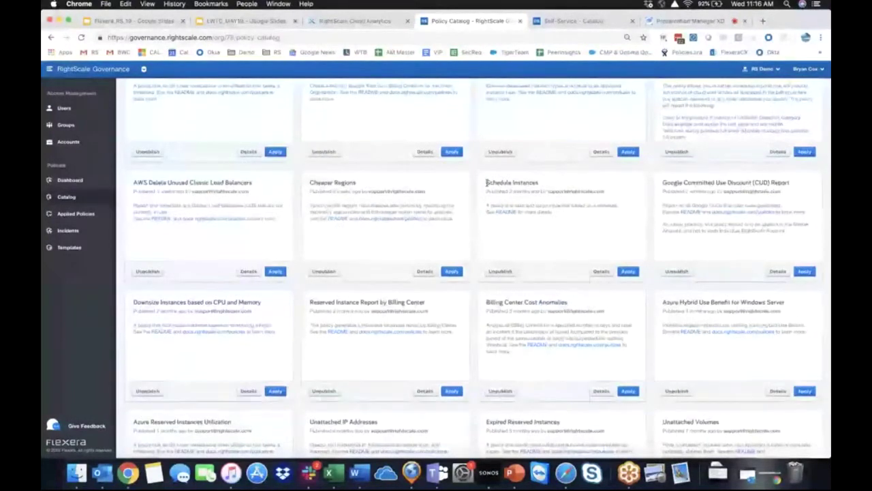
pyautogui.moveTo(487, 182); pyautogui.dragTo(533, 182)
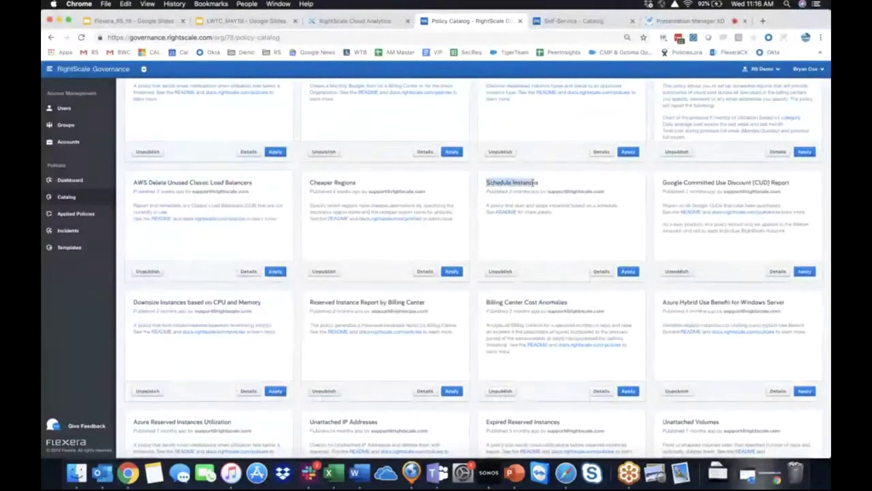
pyautogui.click(533, 182)
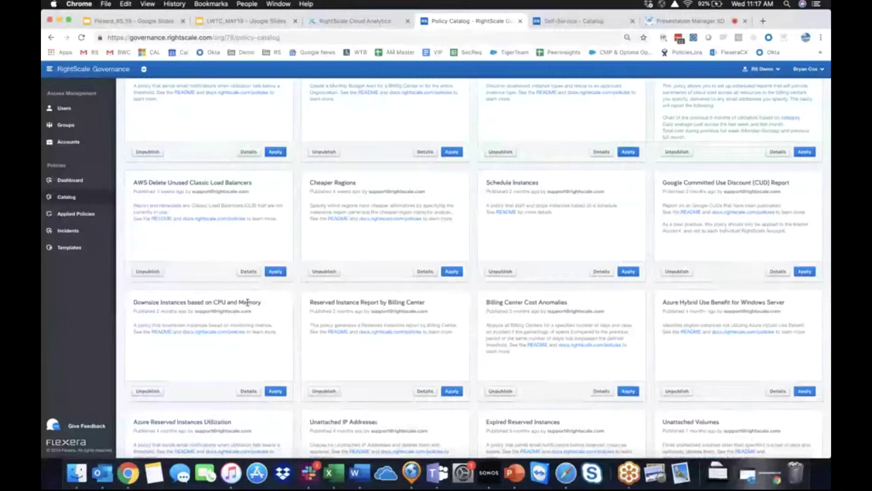
# - Scroll the catalog, highlighting the AWS Internet-facing ELBs and FNMS - Licenses At Risk titles
pyautogui.scroll(-10, 248, 302)
pyautogui.scroll(-1, 249, 305)
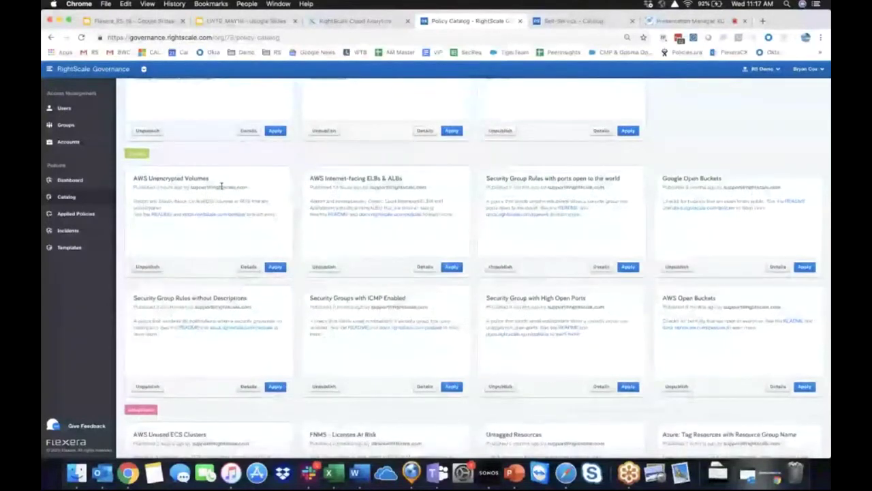
pyautogui.moveTo(312, 178); pyautogui.dragTo(379, 179)
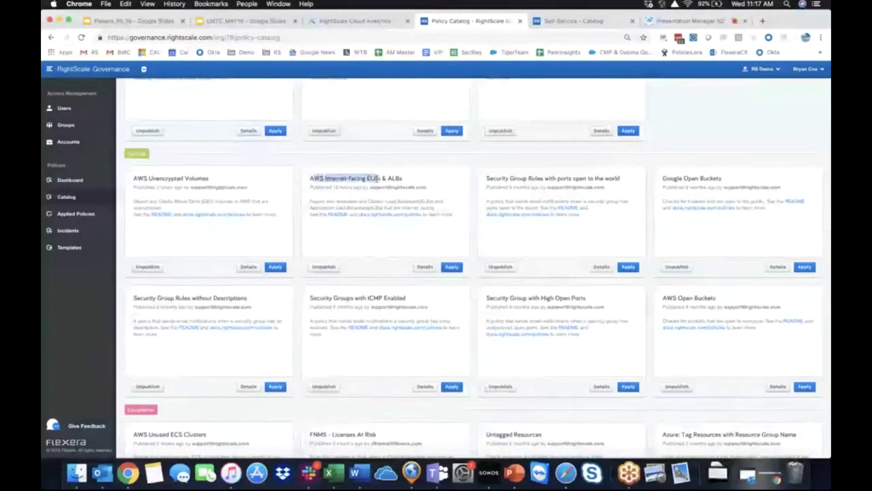
pyautogui.scroll(-1, 422, 182)
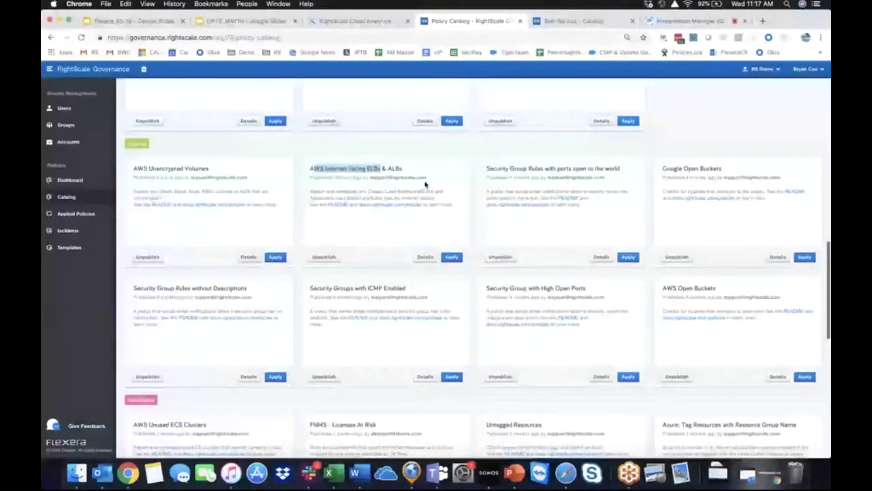
pyautogui.scroll(-5, 426, 184)
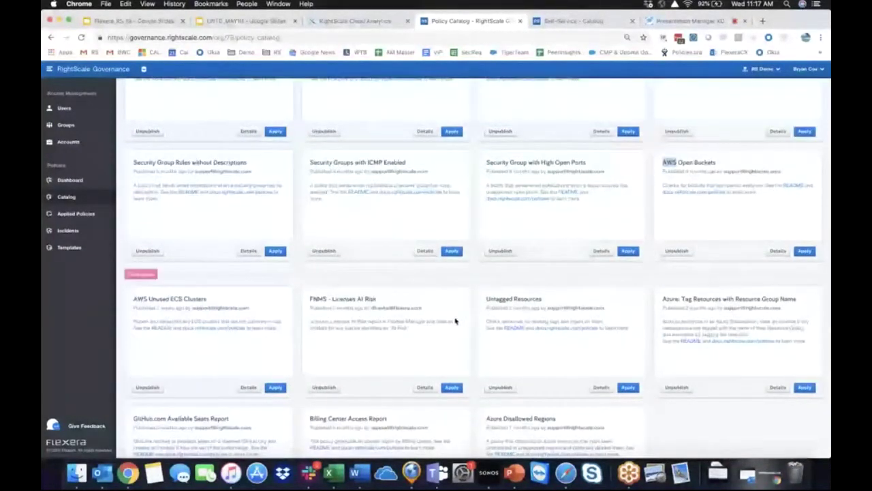
pyautogui.moveTo(311, 298); pyautogui.dragTo(377, 298)
pyautogui.click(344, 320)
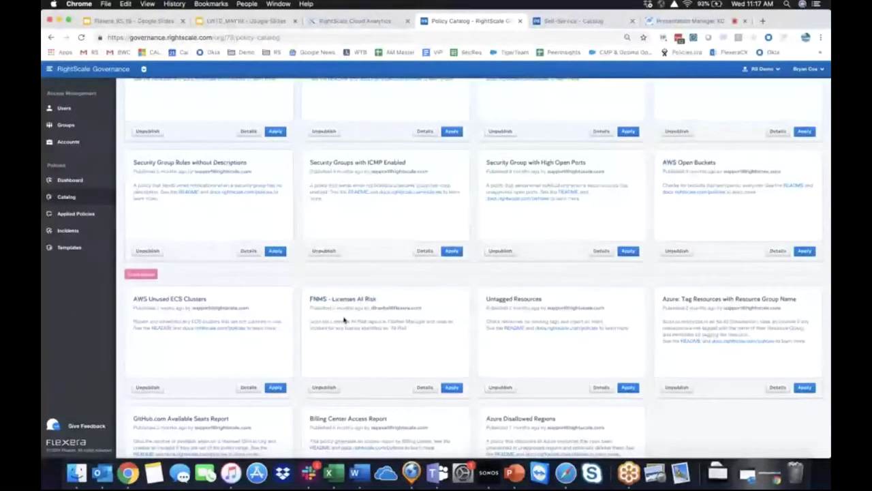
# - Scroll to AWS Cloud Credentials Rotation at the bottom, then move to the Self-Service catalog
pyautogui.scroll(-6, 345, 321)
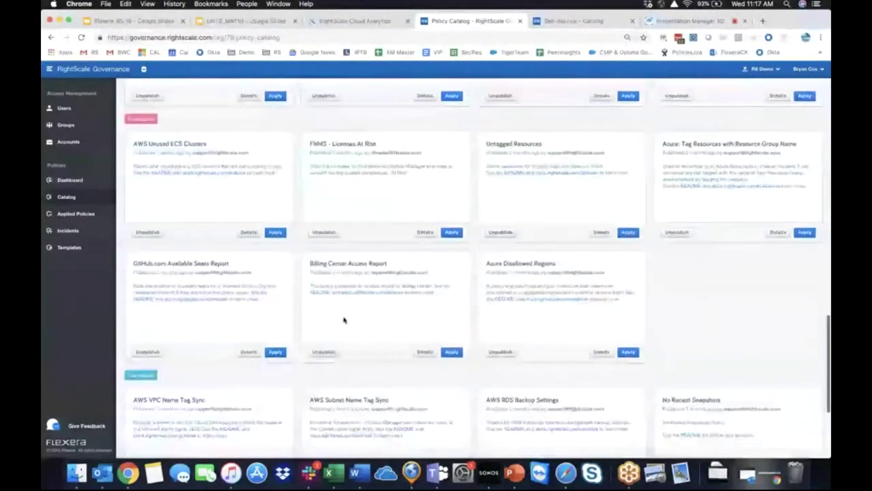
pyautogui.scroll(-5, 344, 320)
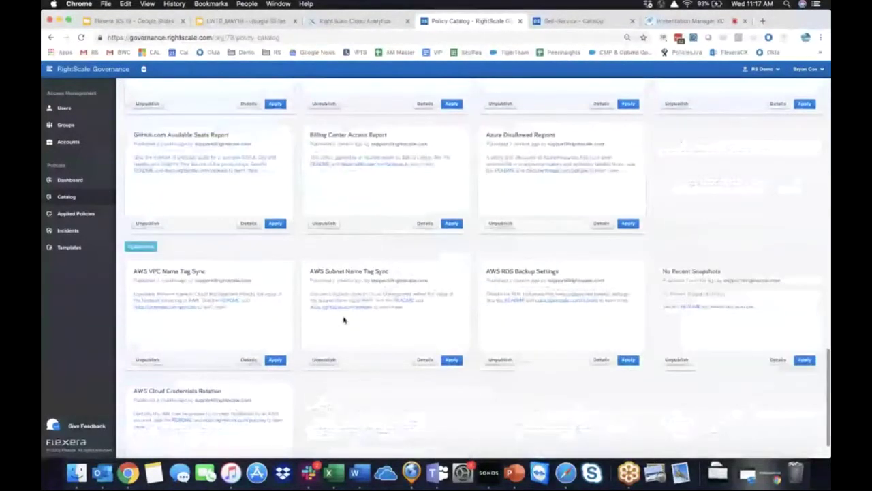
pyautogui.scroll(-1, 344, 321)
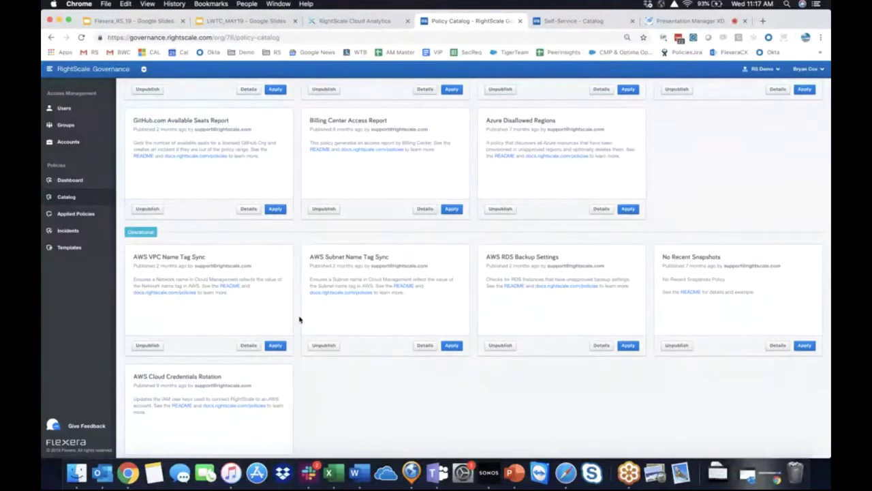
pyautogui.click(578, 21)
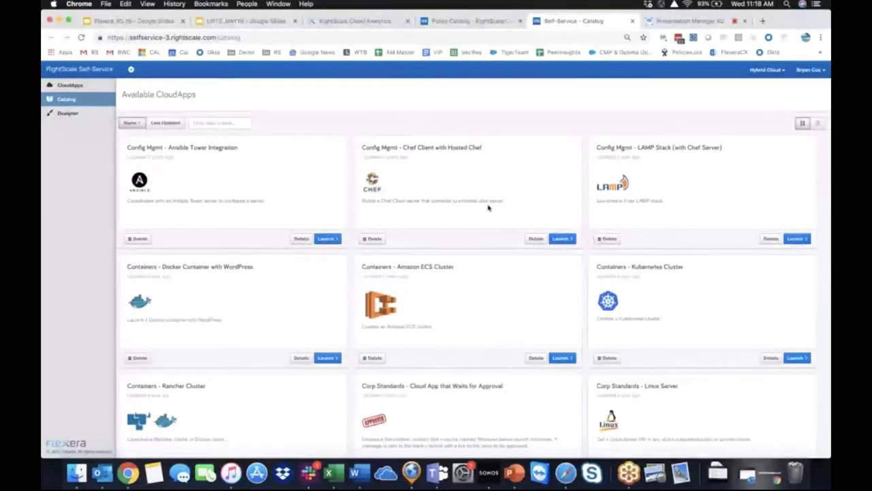
# - Browse Available CloudApps from Kubernetes Cluster down to Corp Standards - Linux Server
pyautogui.moveTo(597, 266); pyautogui.dragTo(648, 268)
pyautogui.scroll(-2, 647, 268)
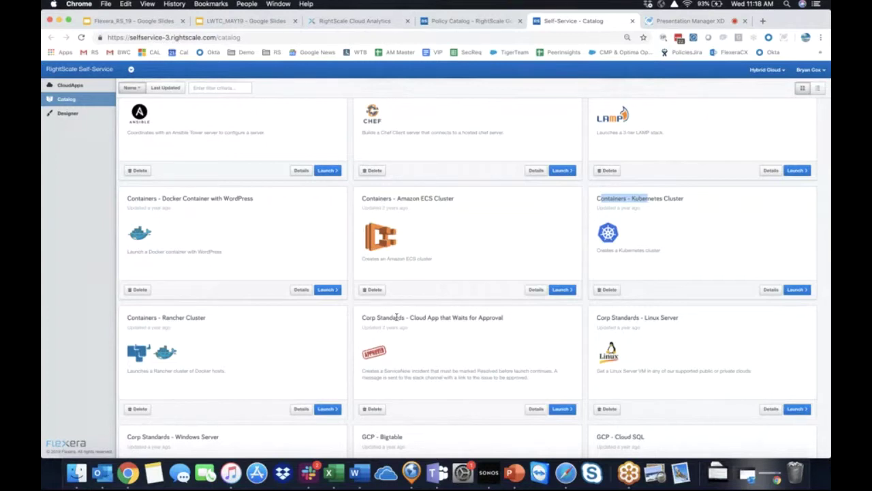
pyautogui.scroll(3, 480, 317)
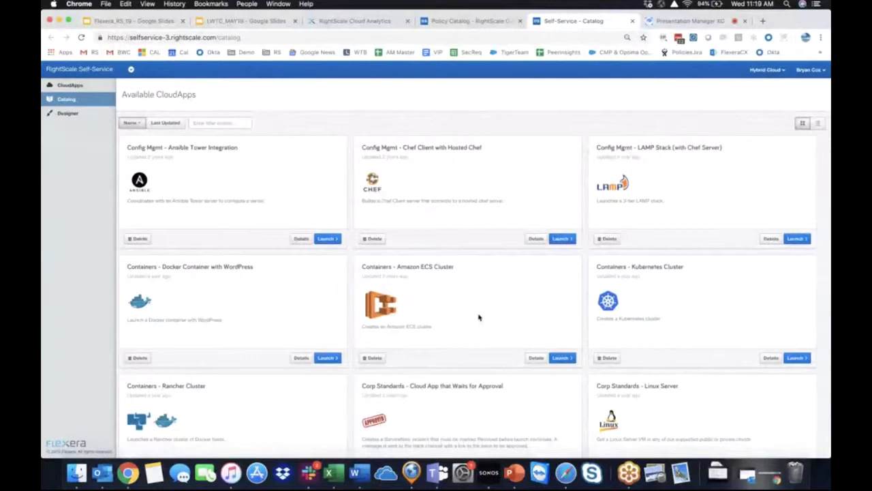
pyautogui.scroll(-1, 479, 317)
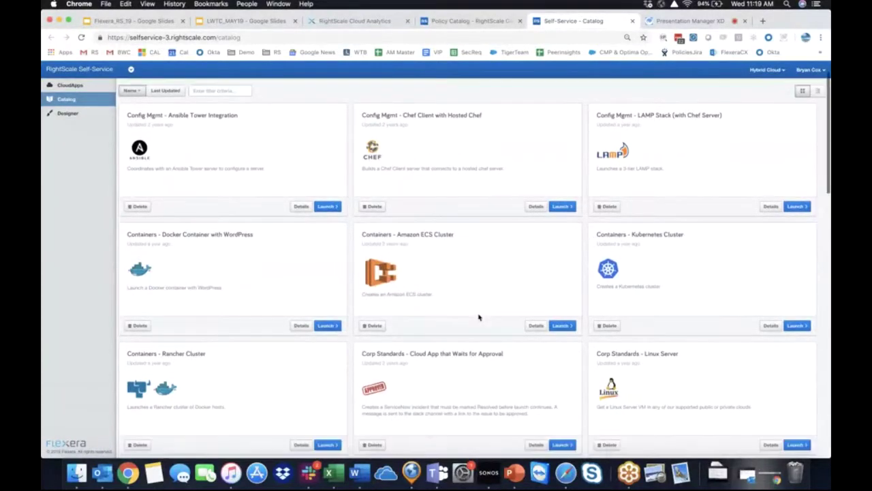
pyautogui.scroll(-2, 479, 317)
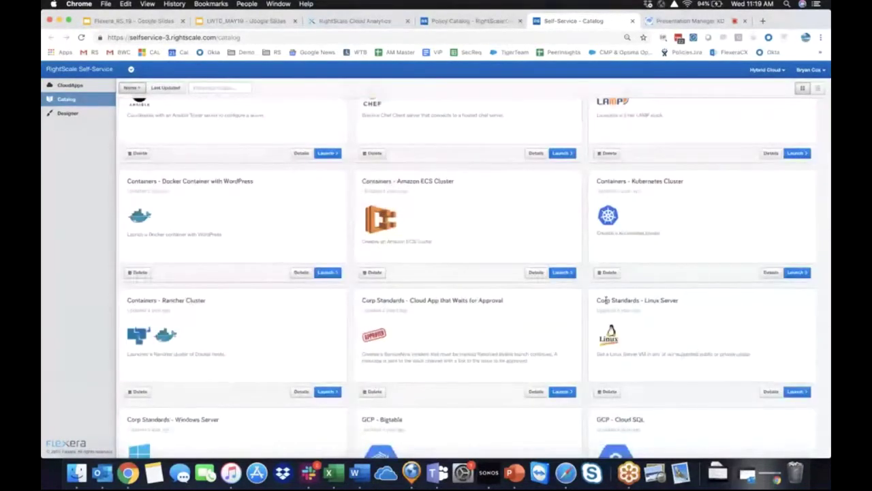
pyautogui.moveTo(606, 300); pyautogui.dragTo(672, 300)
pyautogui.click(670, 301)
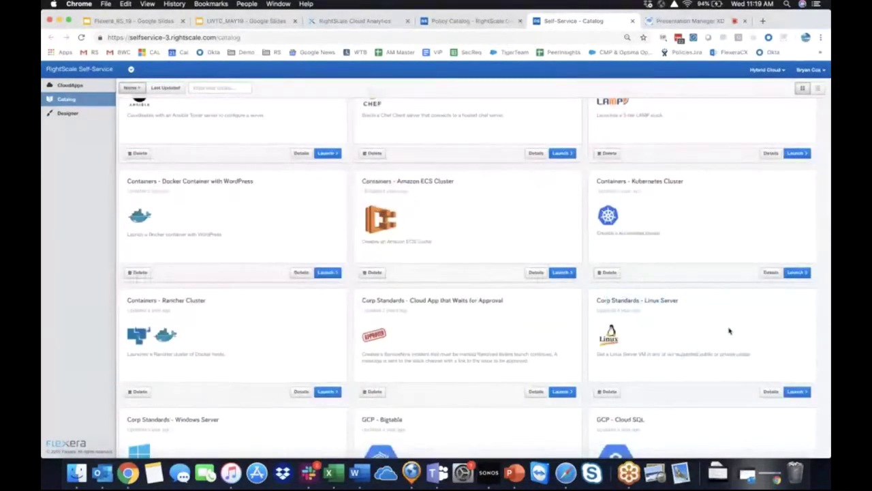
# - Start launching Corp Standards - Linux Server and choose High Performance as the server performance level
pyautogui.click(797, 393)
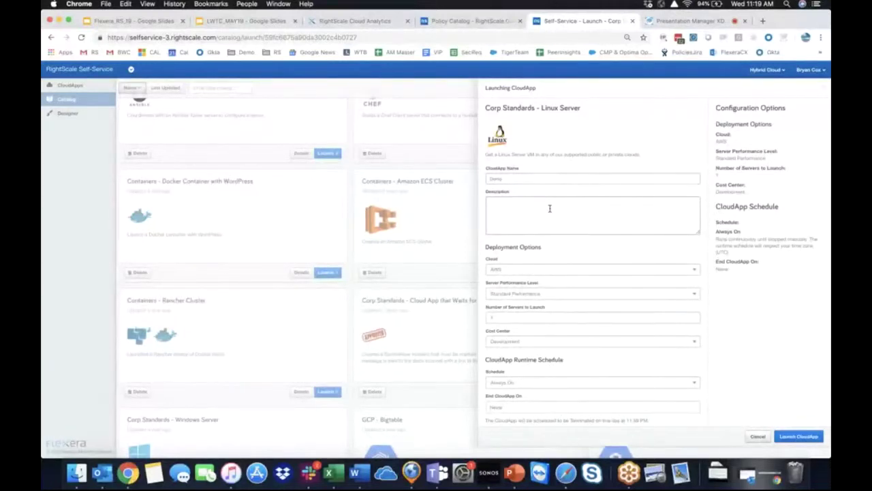
pyautogui.scroll(-1, 548, 228)
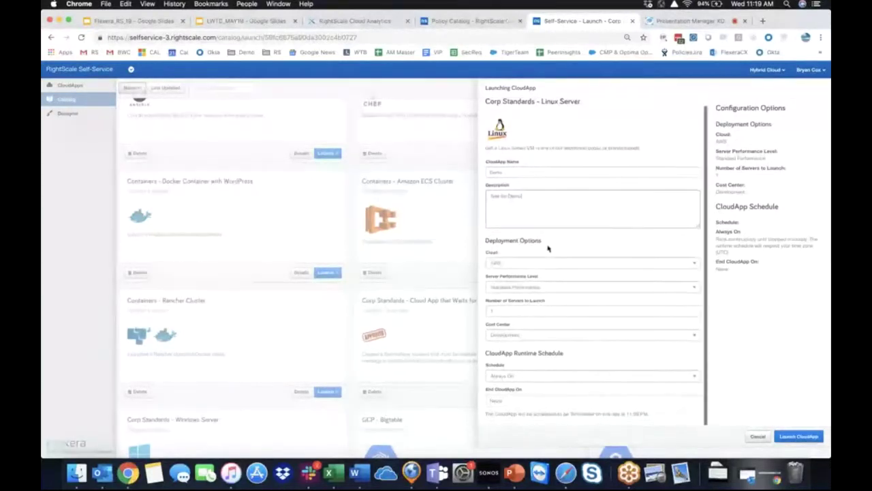
pyautogui.click(525, 289)
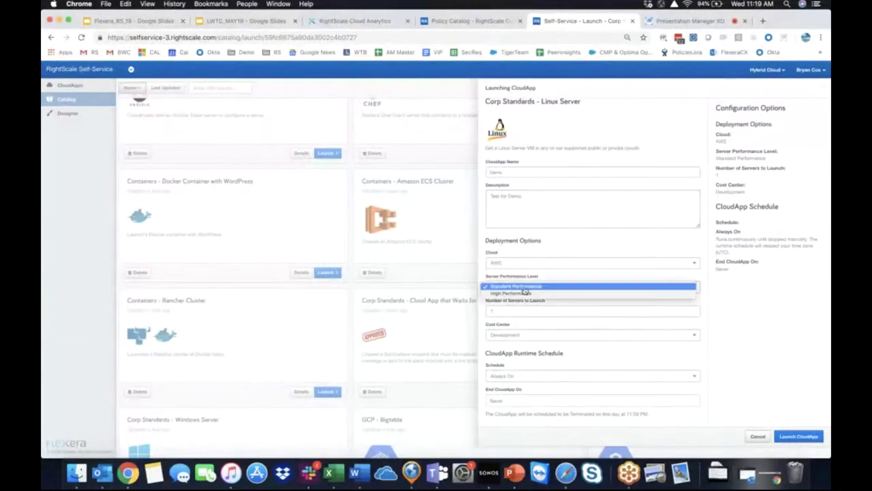
pyautogui.click(580, 293)
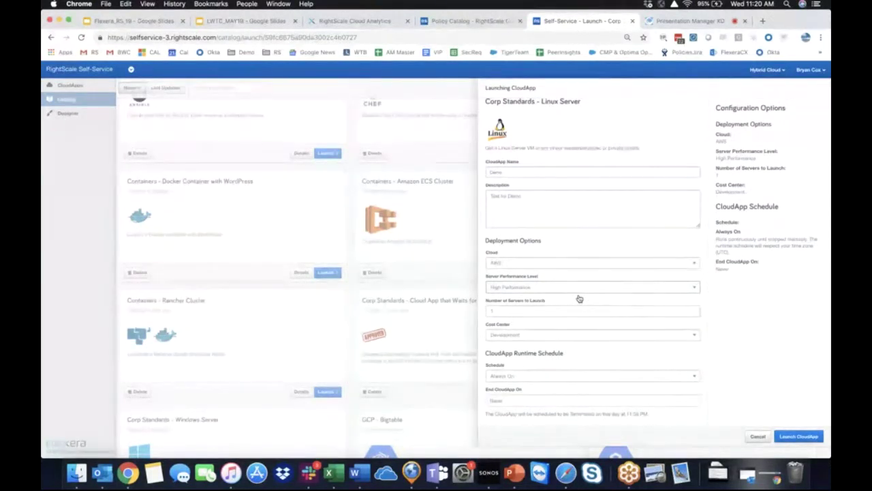
# - Set the CloudApp to end on May 31, 2019, then return to the Flexera_RS_19 deck
pyautogui.click(565, 405)
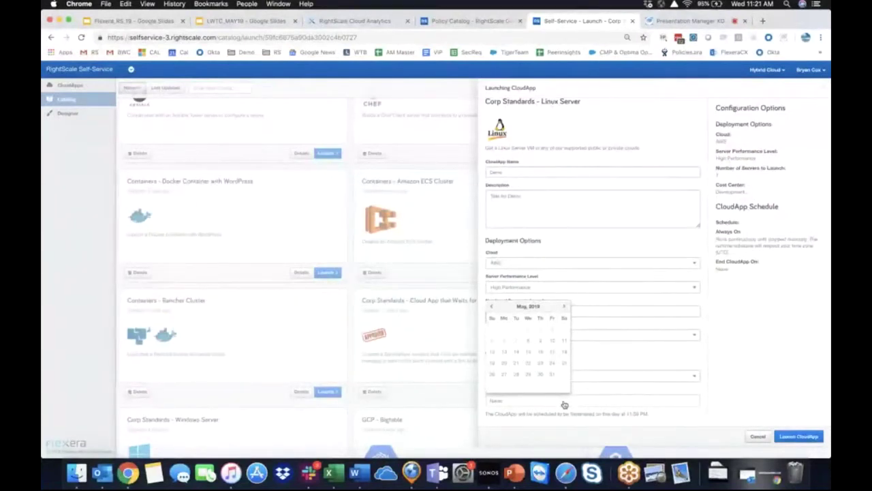
pyautogui.click(540, 364)
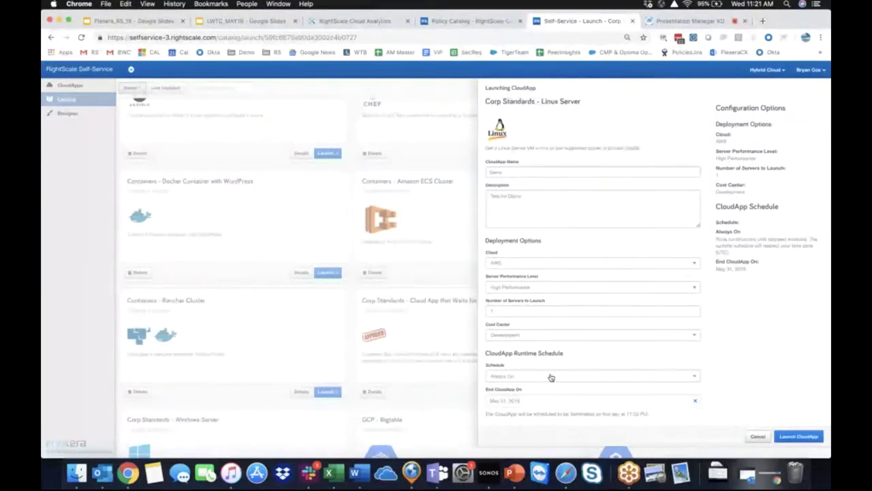
pyautogui.press('super+1')
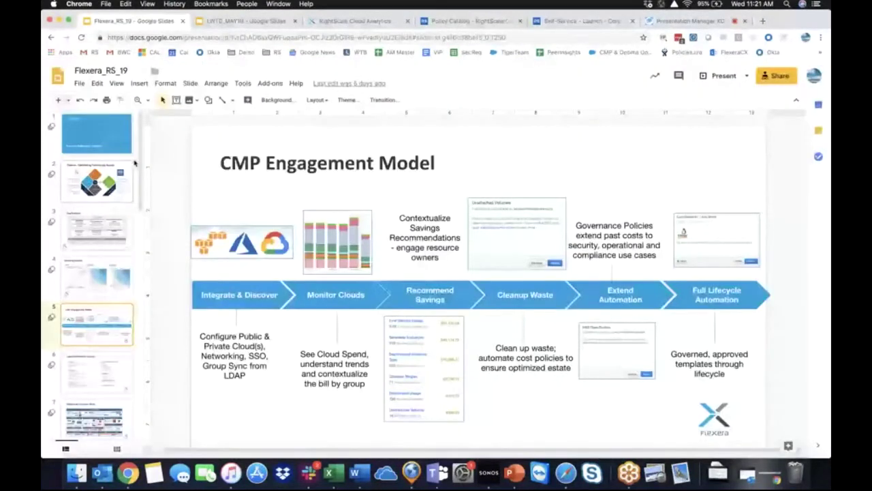